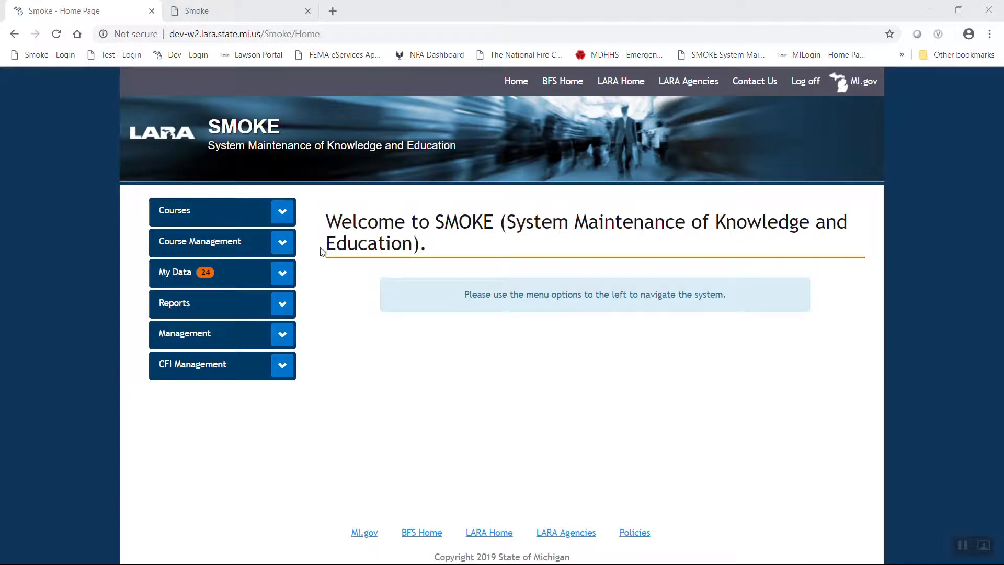
Open 'Course finalization & Invoicing BFS 250 Form' from the Course Management menu
{"action": "left_click", "coordinate": [285, 244]}
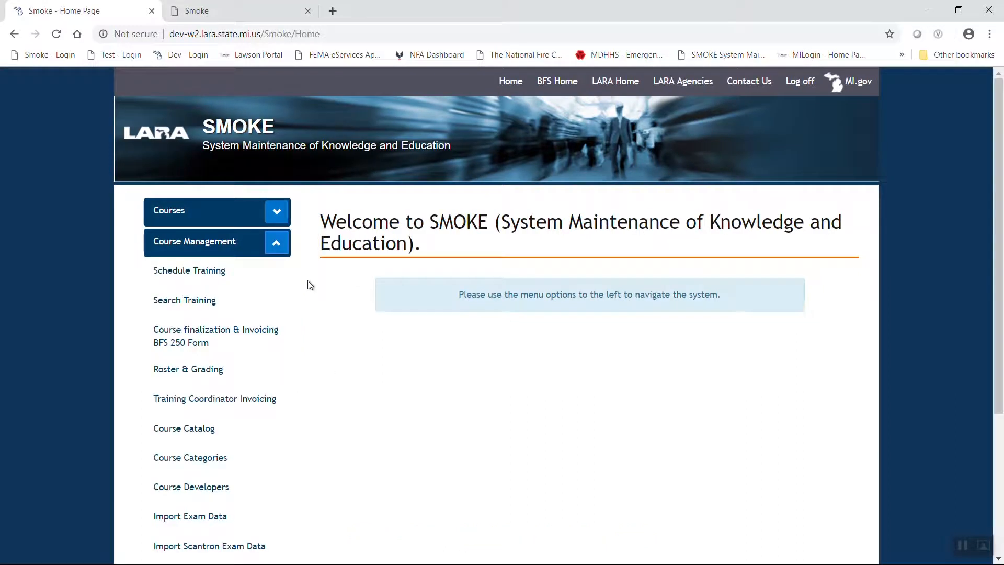
{"action": "scroll", "coordinate": [285, 381], "scroll_direction": "down", "scroll_amount": 1}
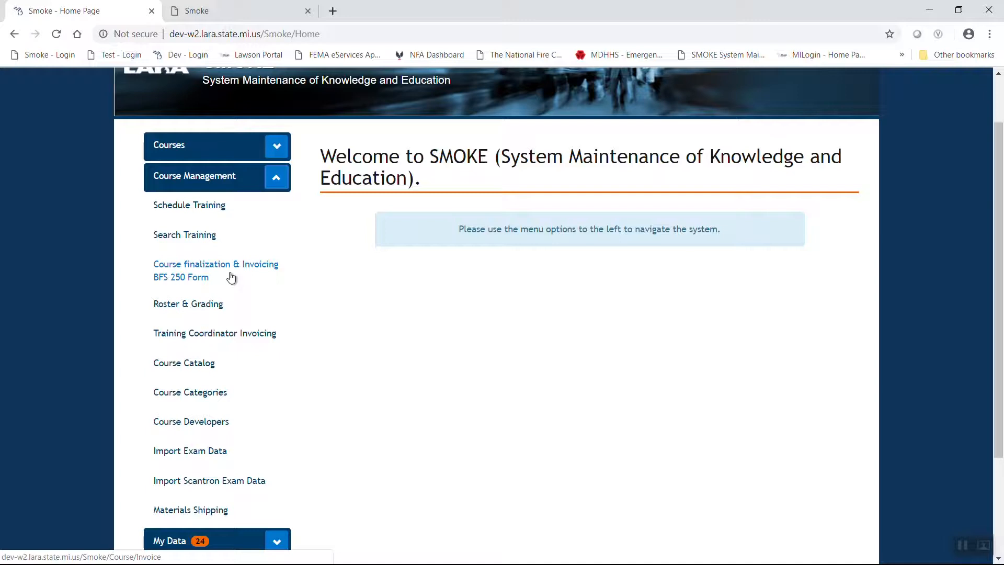
{"action": "left_click", "coordinate": [197, 271]}
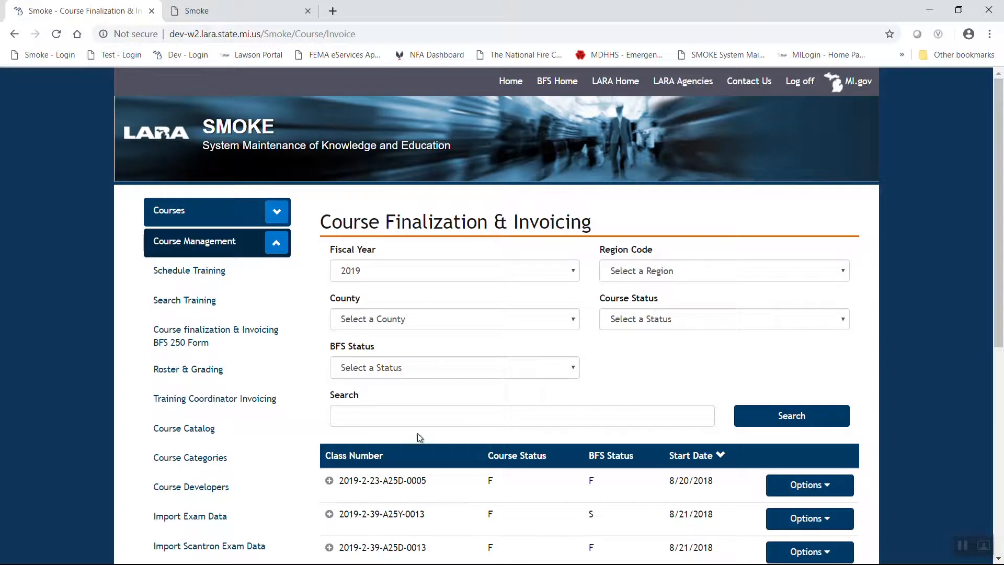
{"action": "left_click", "coordinate": [383, 419]}
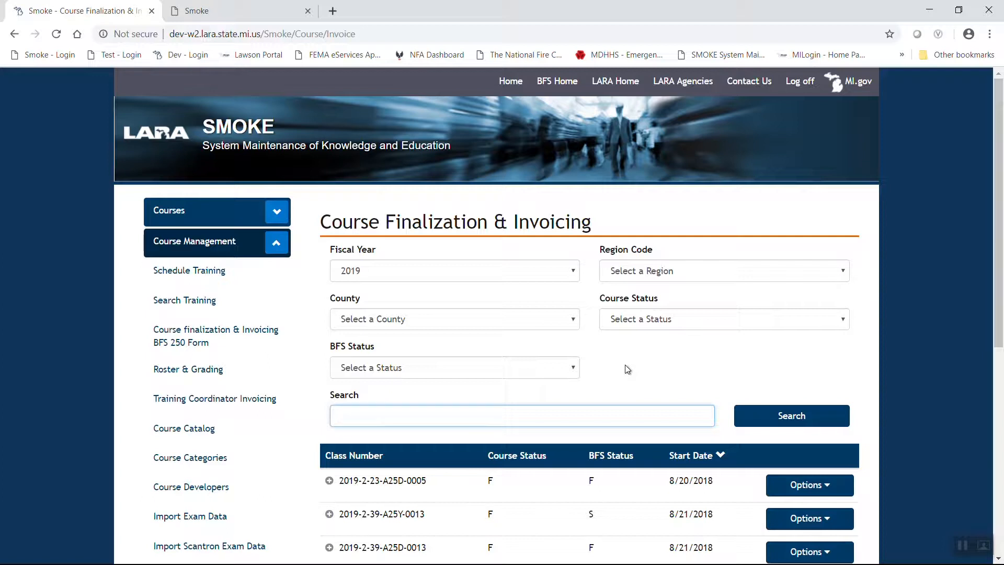
Search classes for 0360 and bring up the Options menu for 2019-2-03-K01B-0360
{"action": "type", "text": "0360"}
{"action": "key", "text": "Return"}
{"action": "scroll", "coordinate": [612, 381], "scroll_direction": "down", "scroll_amount": 1}
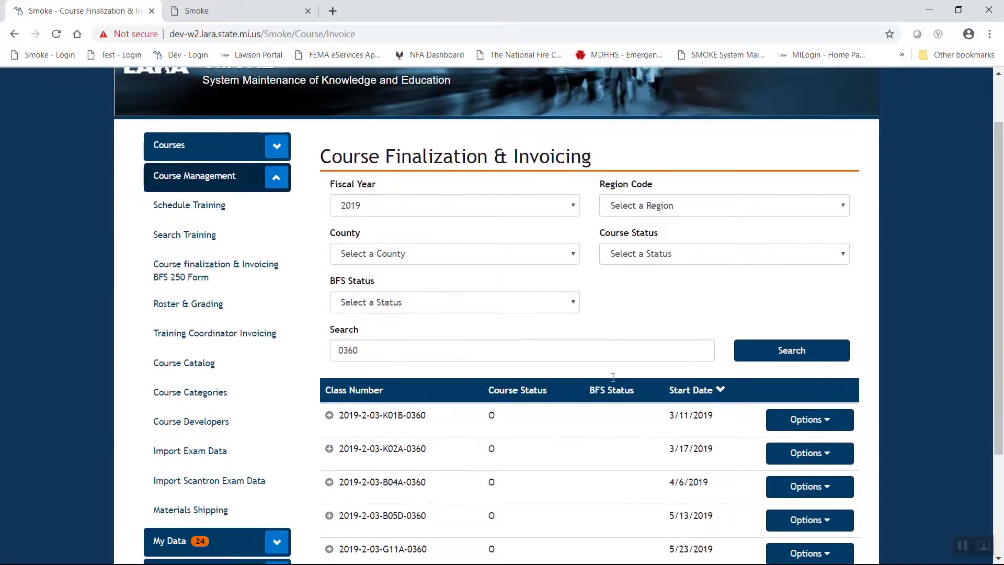
{"action": "left_click", "coordinate": [329, 417]}
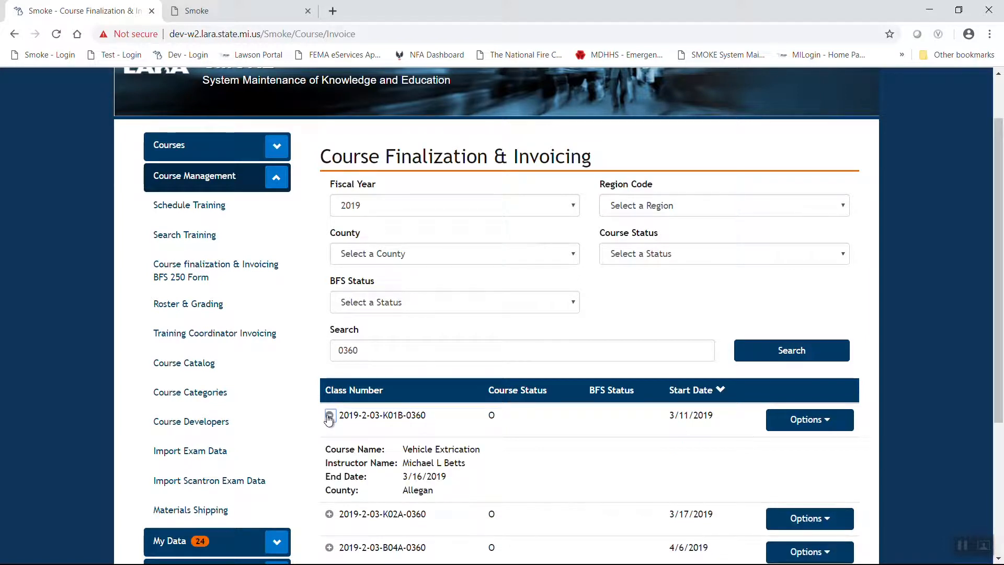
{"action": "left_click", "coordinate": [329, 417]}
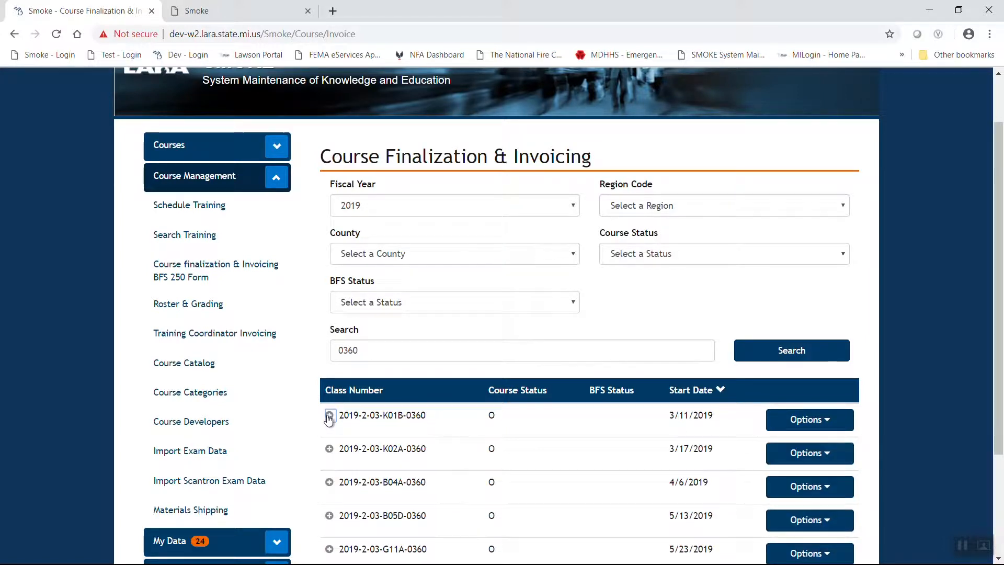
{"action": "left_click", "coordinate": [824, 421]}
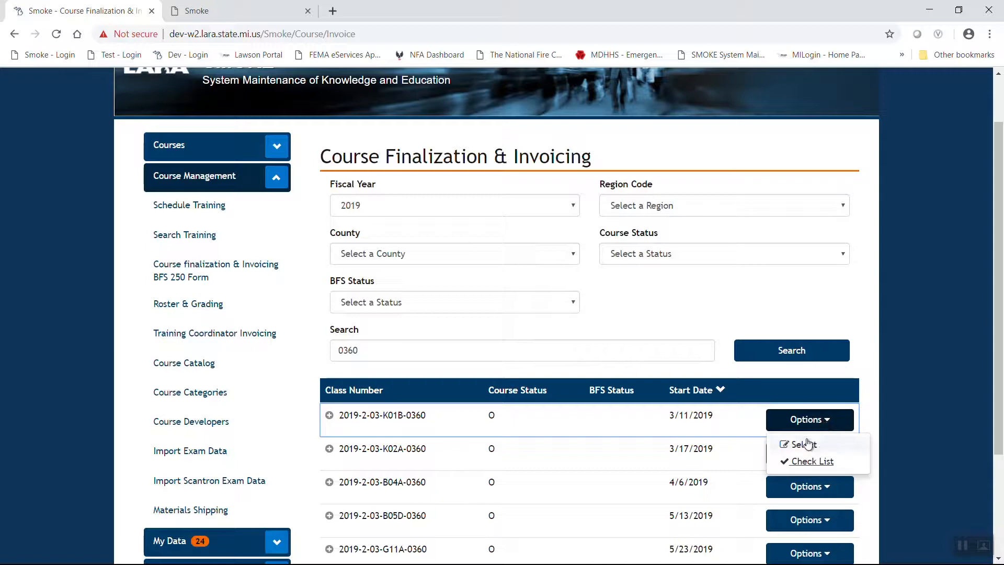
Select class 2019-2-03-K01B-0360 for invoicing and check its $770.00 allocated funding
{"action": "left_click", "coordinate": [804, 445]}
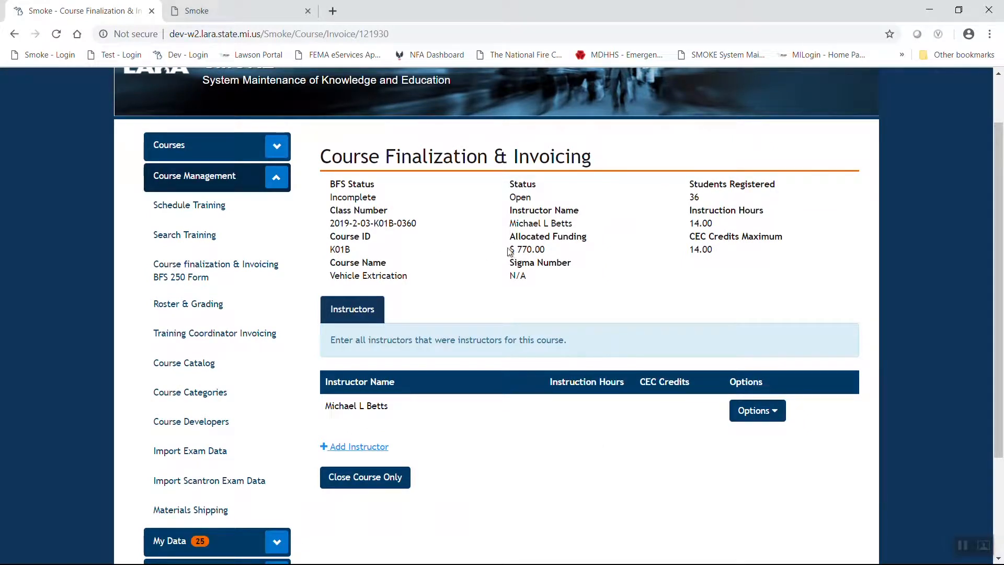
{"action": "left_click_drag", "start_coordinate": [510, 251], "coordinate": [565, 254]}
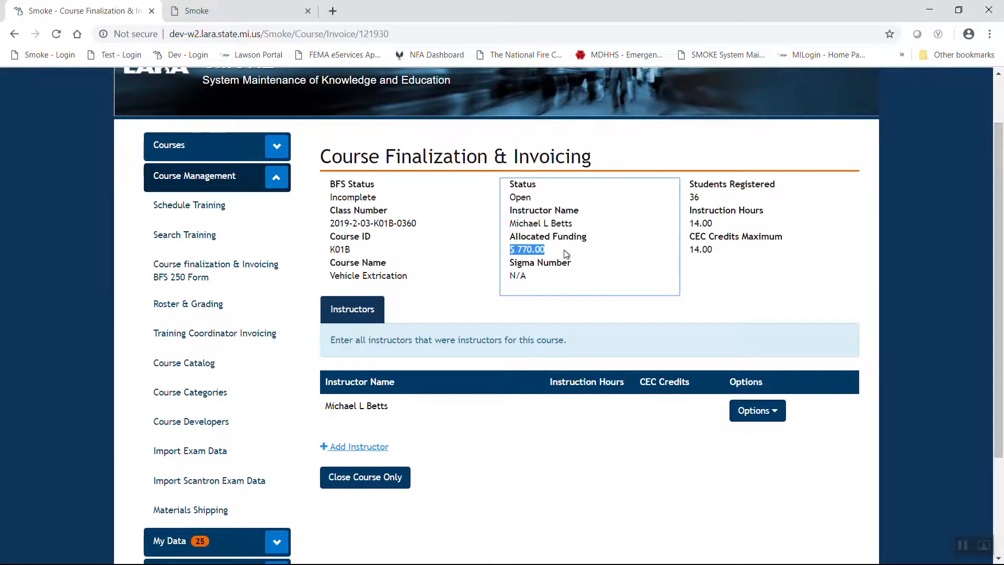
{"action": "left_click", "coordinate": [563, 526]}
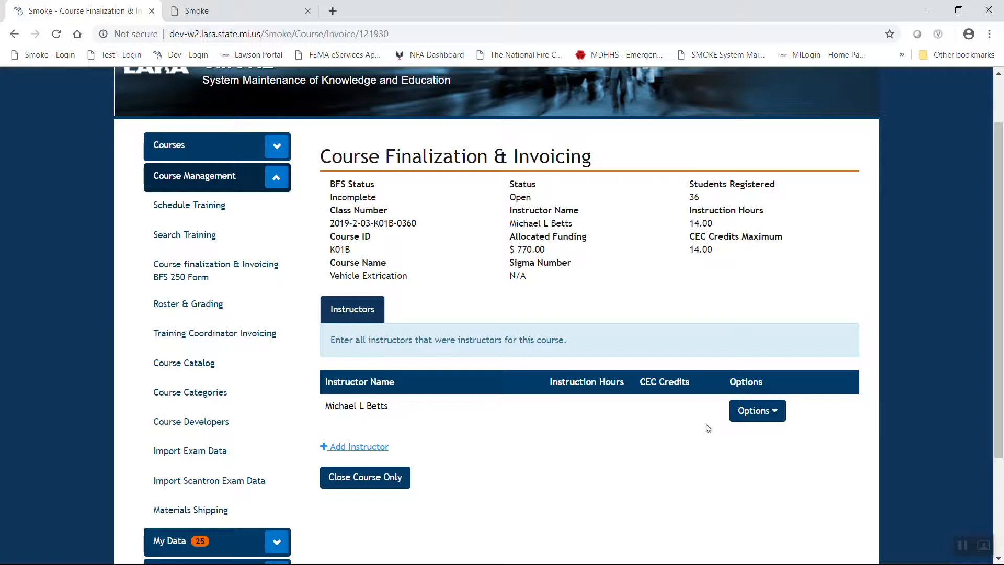
Look at the instructor's edit dialog, close it unsaved, and check the 14.00 instruction hours maximum
{"action": "left_click", "coordinate": [777, 413]}
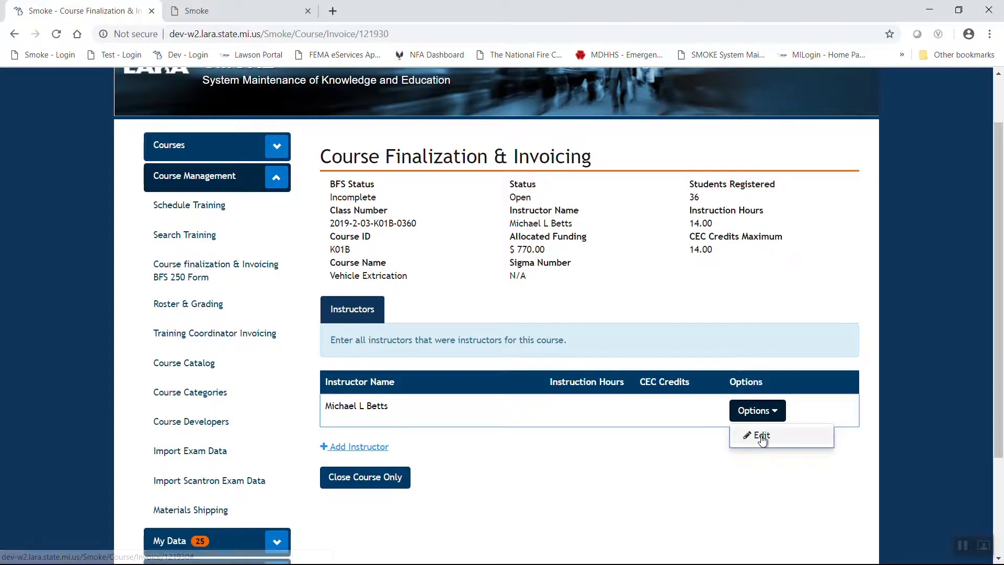
{"action": "left_click", "coordinate": [762, 436]}
{"action": "left_click", "coordinate": [469, 181]}
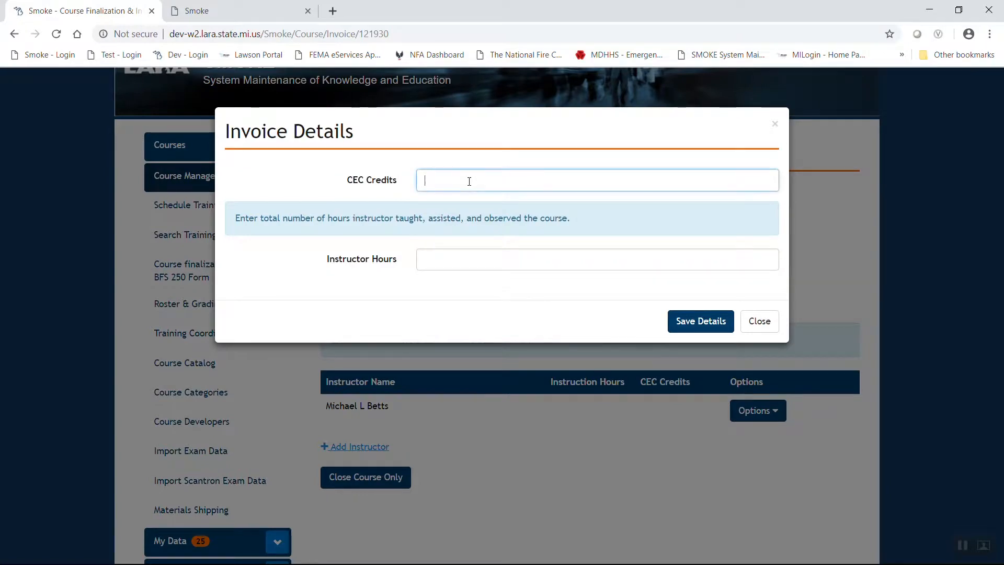
{"action": "left_click", "coordinate": [758, 321]}
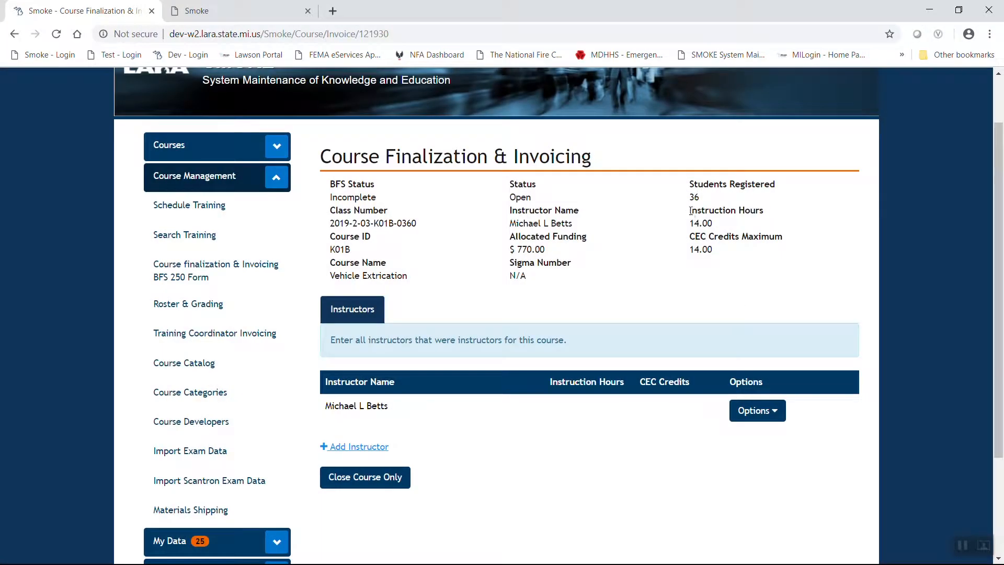
{"action": "left_click_drag", "start_coordinate": [689, 211], "coordinate": [712, 250]}
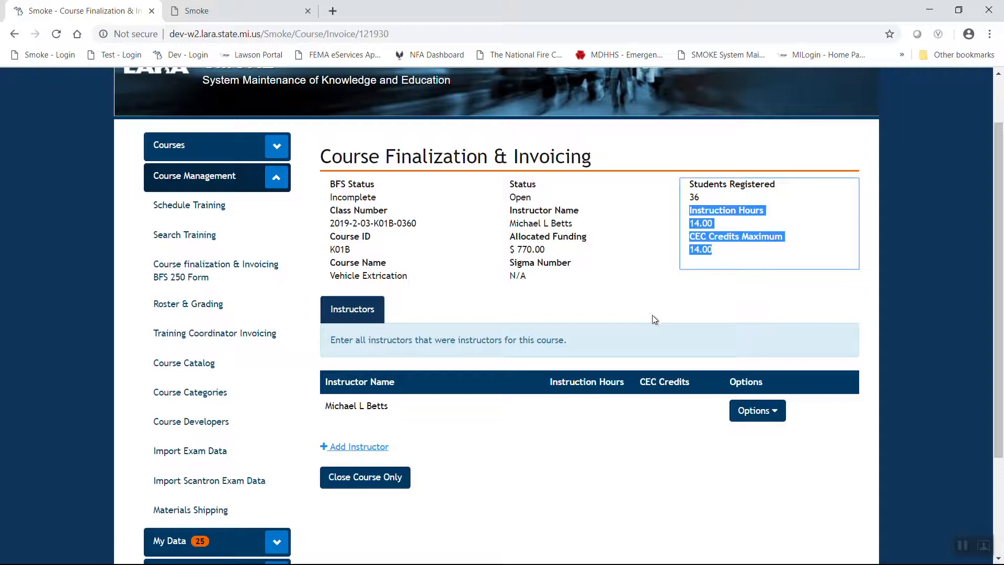
Give the existing instructor 7 CEC credits and 7 instruction hours and save
{"action": "left_click", "coordinate": [771, 414]}
{"action": "left_click", "coordinate": [764, 436]}
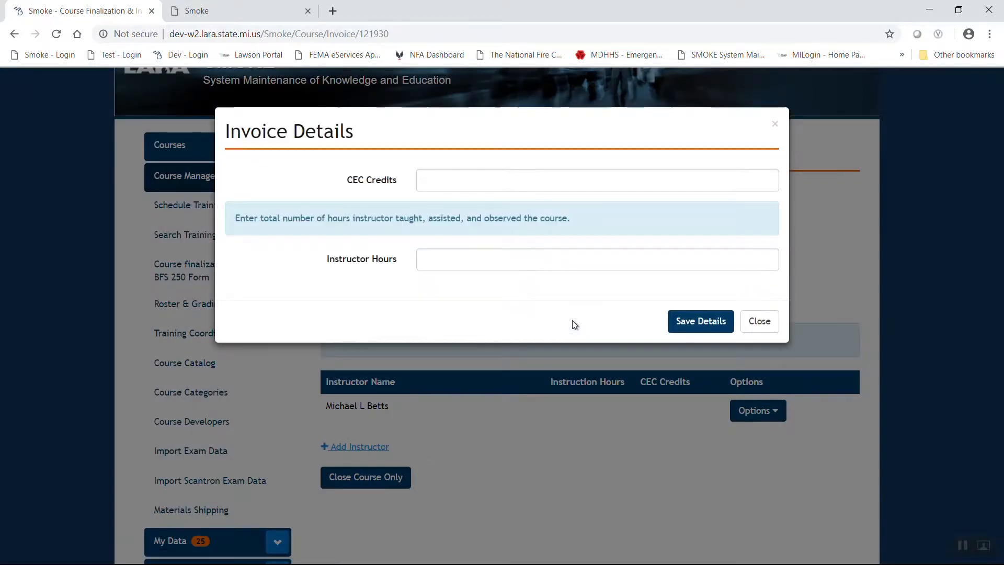
{"action": "left_click", "coordinate": [463, 182]}
{"action": "type", "text": "7"}
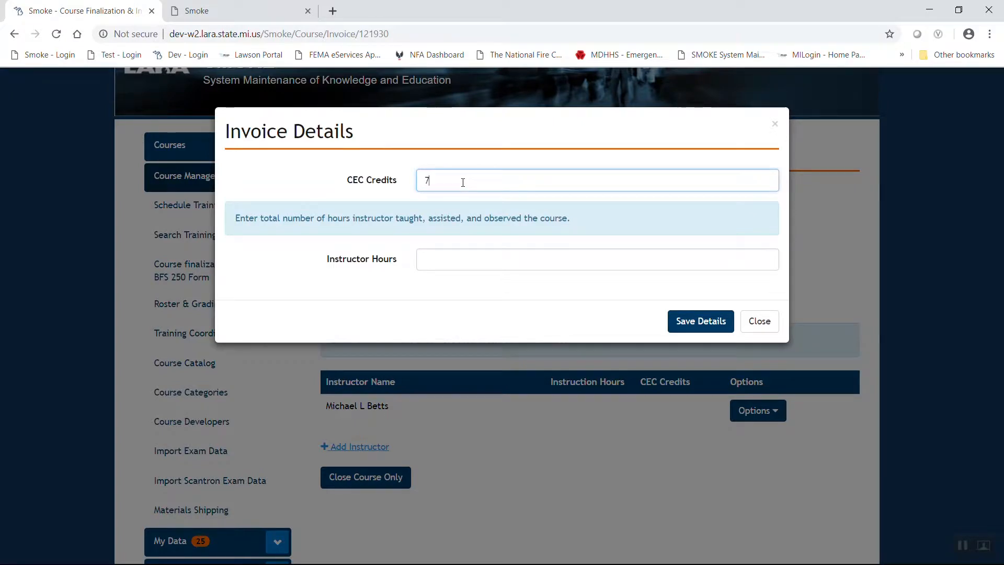
{"action": "left_click", "coordinate": [467, 252]}
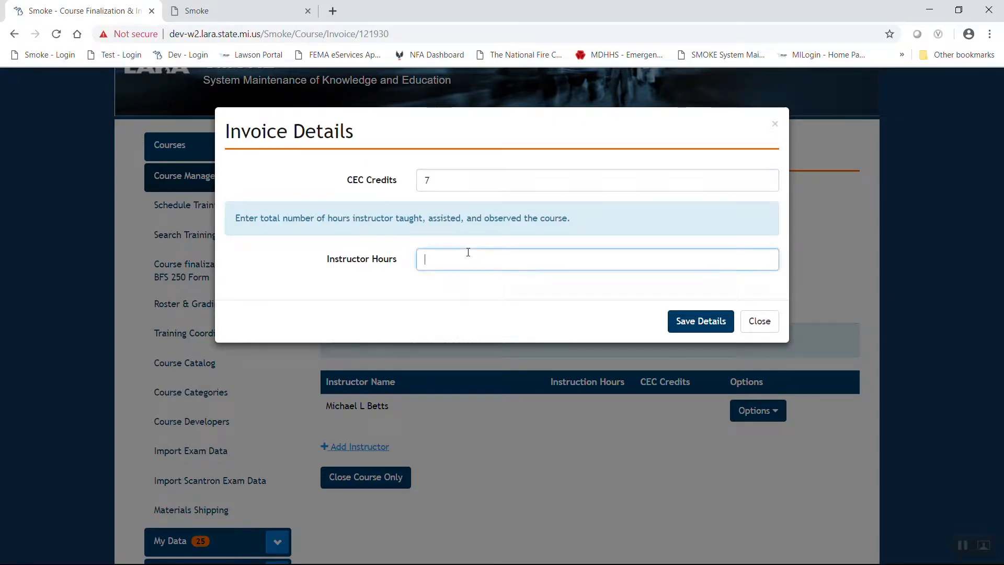
{"action": "type", "text": "7"}
{"action": "left_click", "coordinate": [688, 321]}
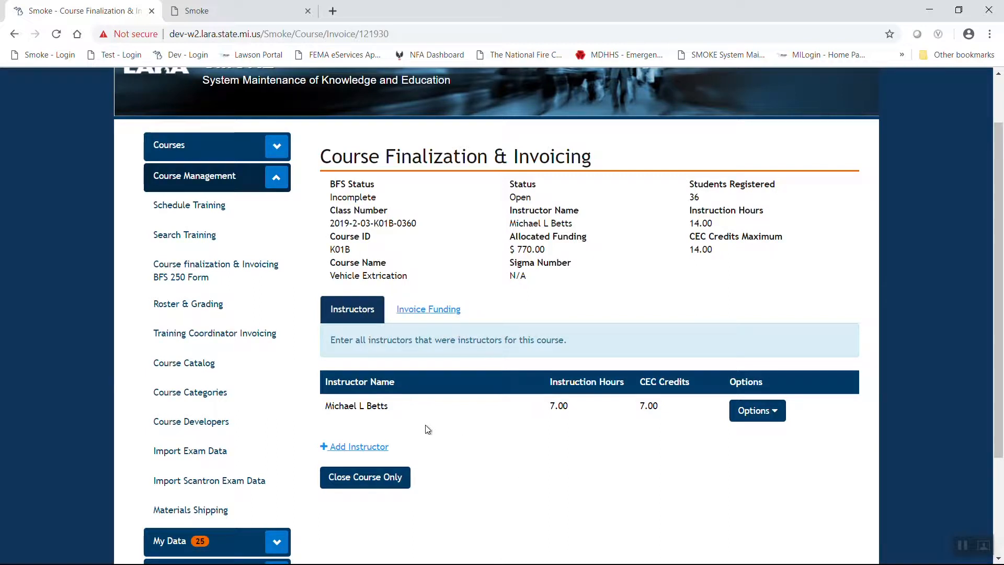
{"action": "left_click", "coordinate": [349, 447]}
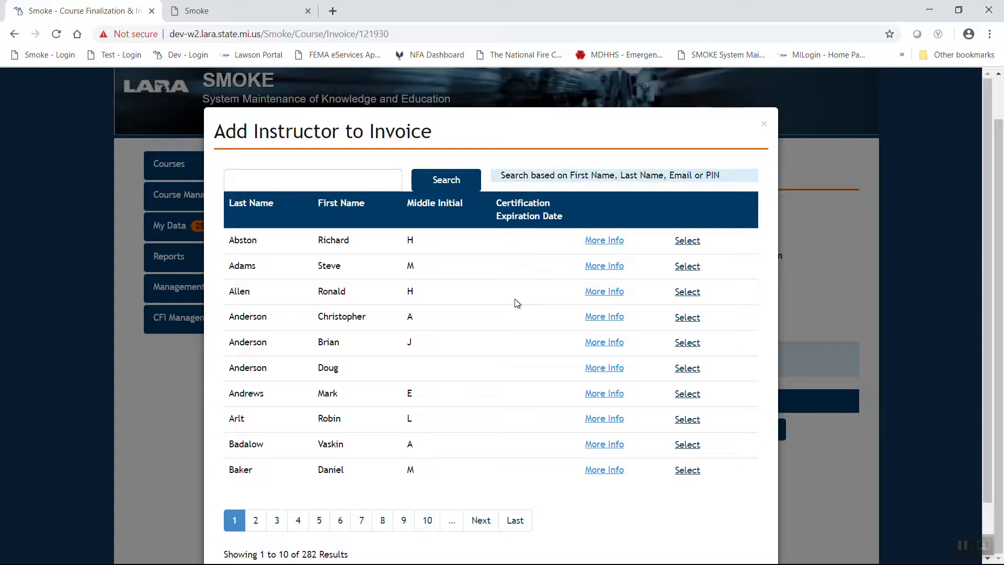
Add the first instructor in the Add Instructor list to the class invoice
{"action": "scroll", "coordinate": [515, 309], "scroll_direction": "down", "scroll_amount": 2}
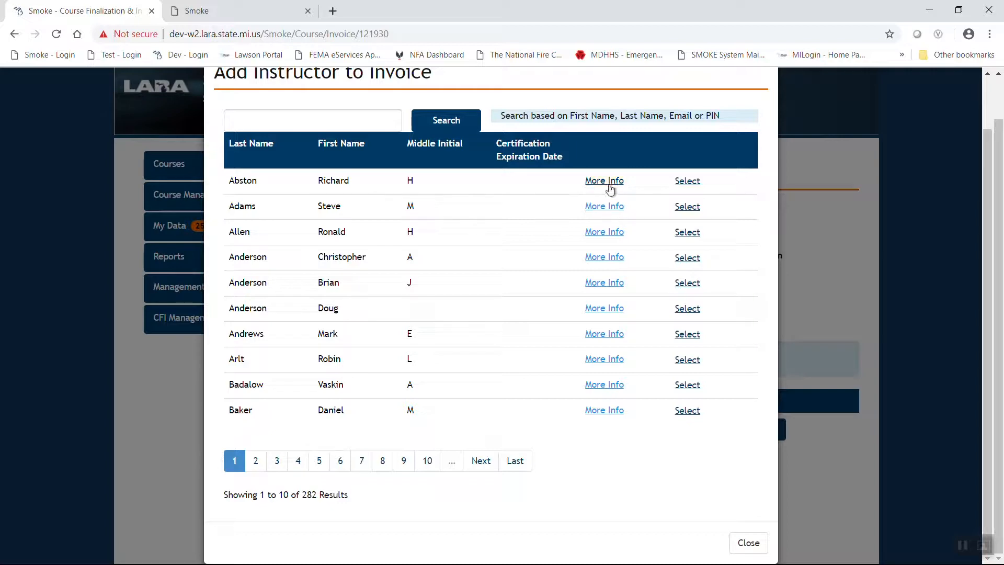
{"action": "left_click", "coordinate": [687, 182]}
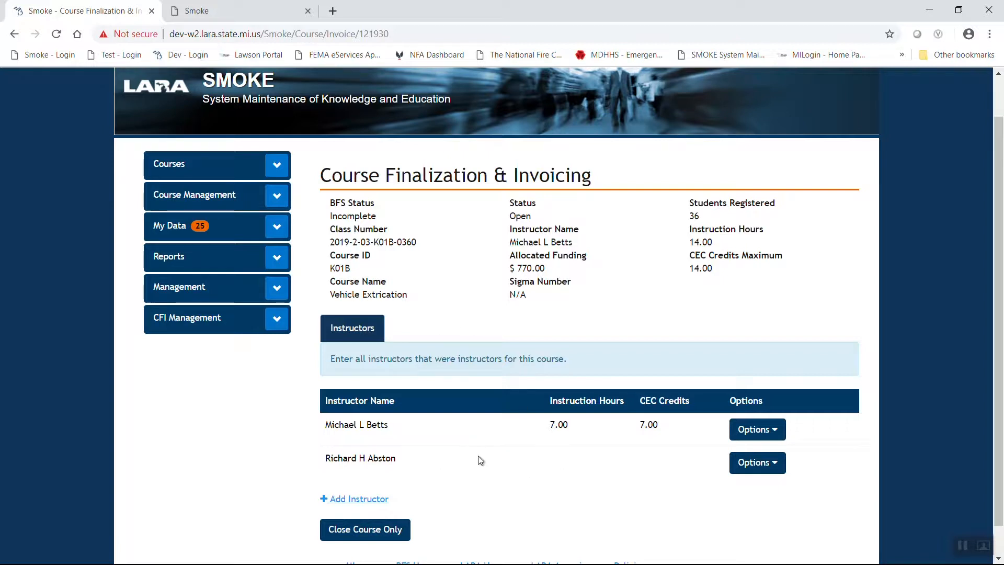
Enter 7 instruction hours for the second instructor and save the details
{"action": "left_click", "coordinate": [772, 460]}
{"action": "left_click", "coordinate": [760, 486]}
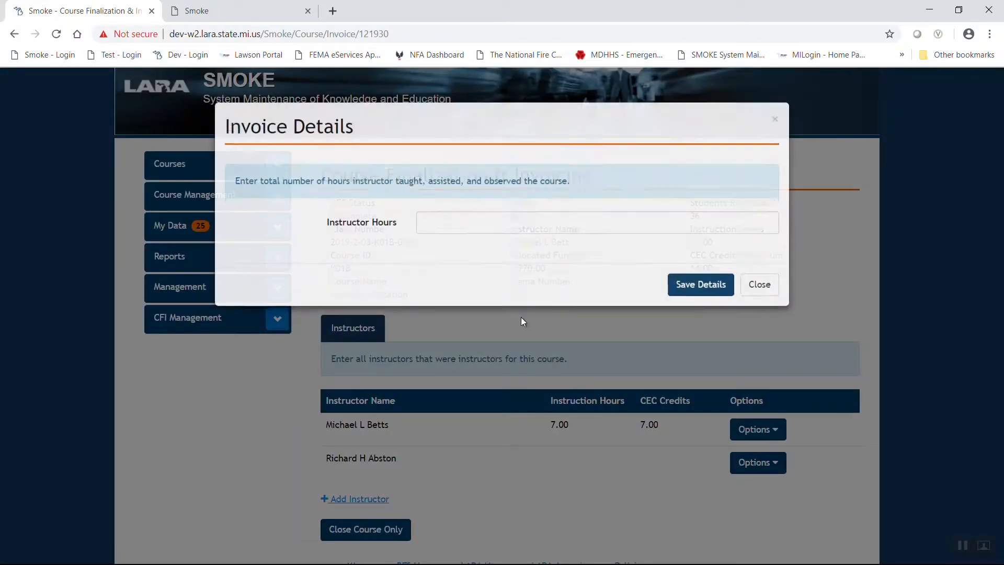
{"action": "type", "text": "7"}
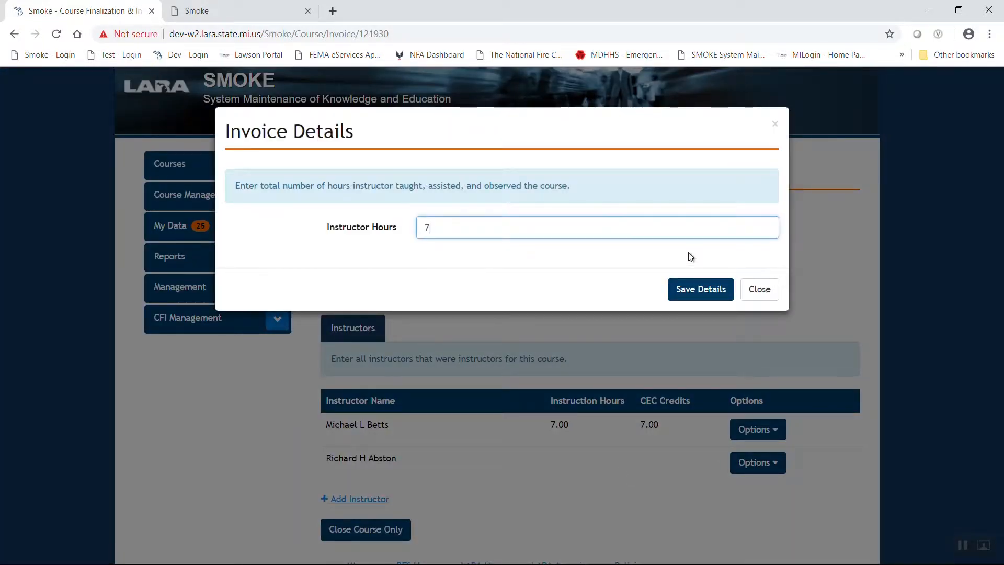
{"action": "left_click", "coordinate": [691, 289]}
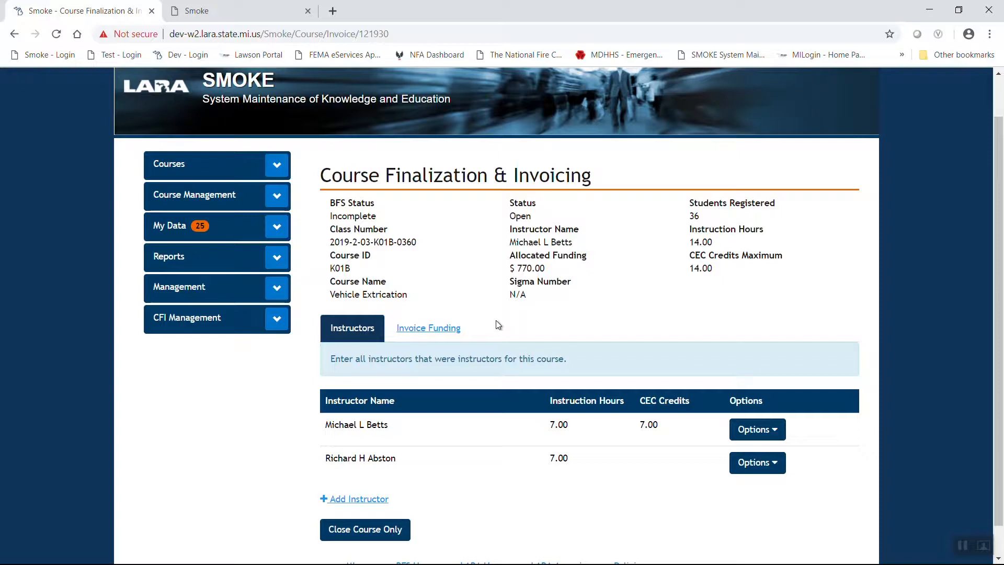
Switch to the Invoice Funding tab and bring up the Add Institution Payee dialog
{"action": "left_click", "coordinate": [431, 329]}
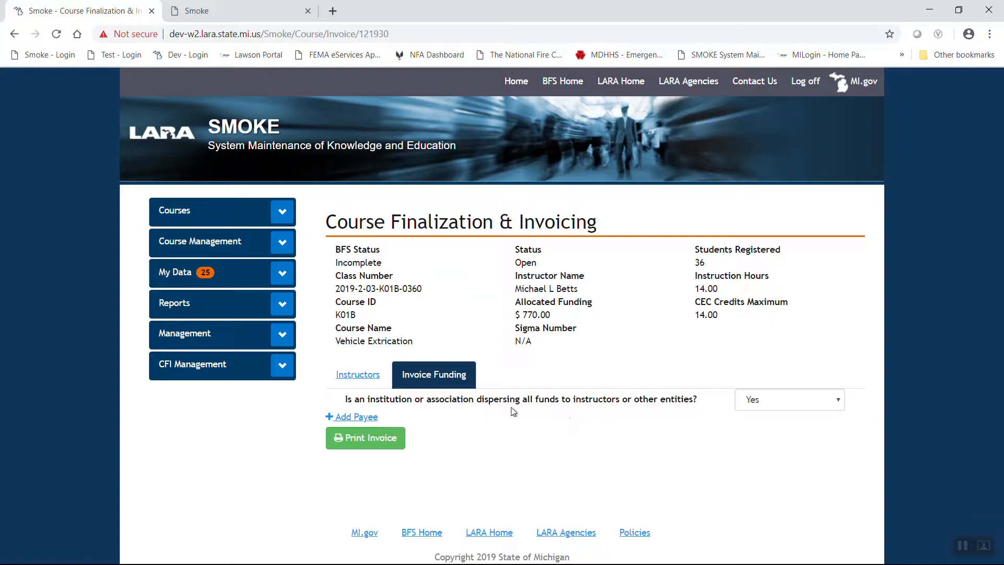
{"action": "left_click", "coordinate": [360, 418]}
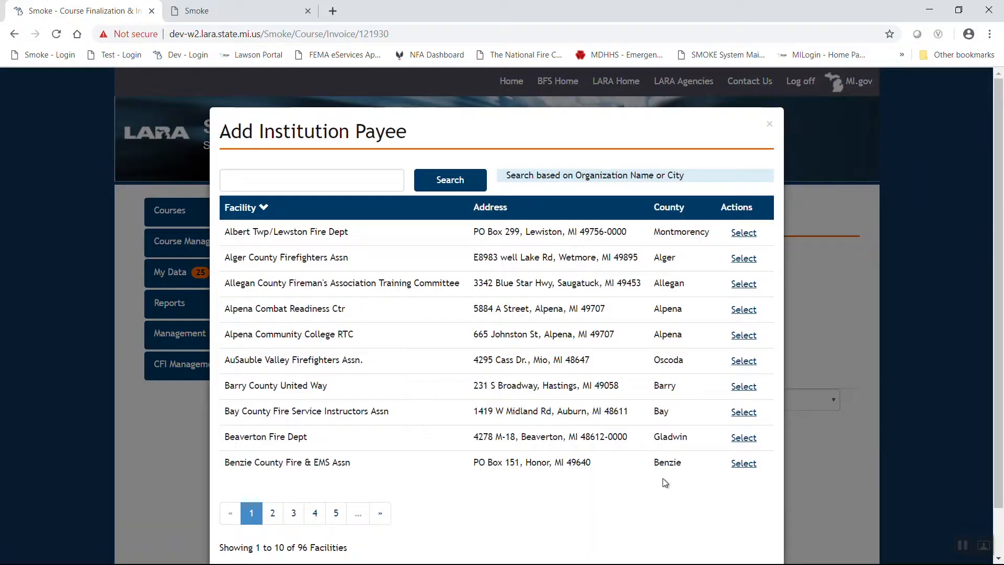
Search the institution payees for 'allegan'
{"action": "left_click", "coordinate": [366, 180]}
{"action": "type", "text": "allegon"}
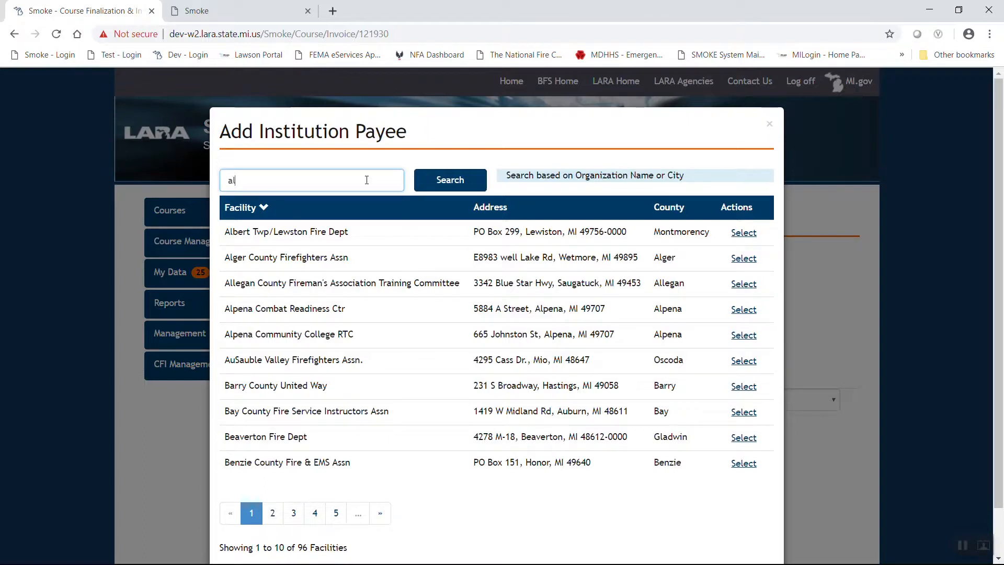
{"action": "key", "text": "BackSpace"}
{"action": "key", "text": "BackSpace"}
{"action": "type", "text": "an"}
{"action": "key", "text": "Return"}
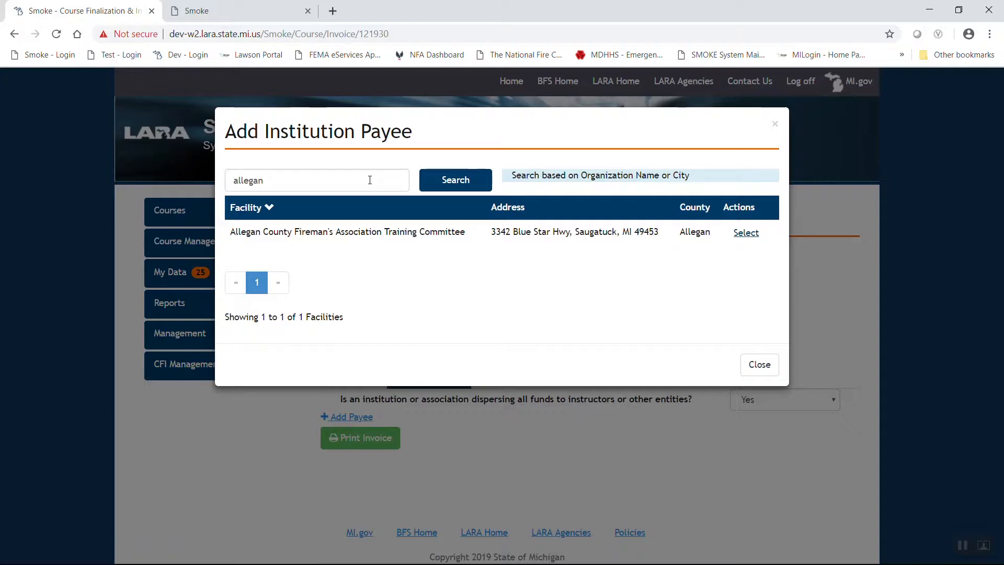
Select Allegan County Fireman's Association Training Committee as payee and review the $770.00 allocated funding
{"action": "left_click", "coordinate": [748, 233]}
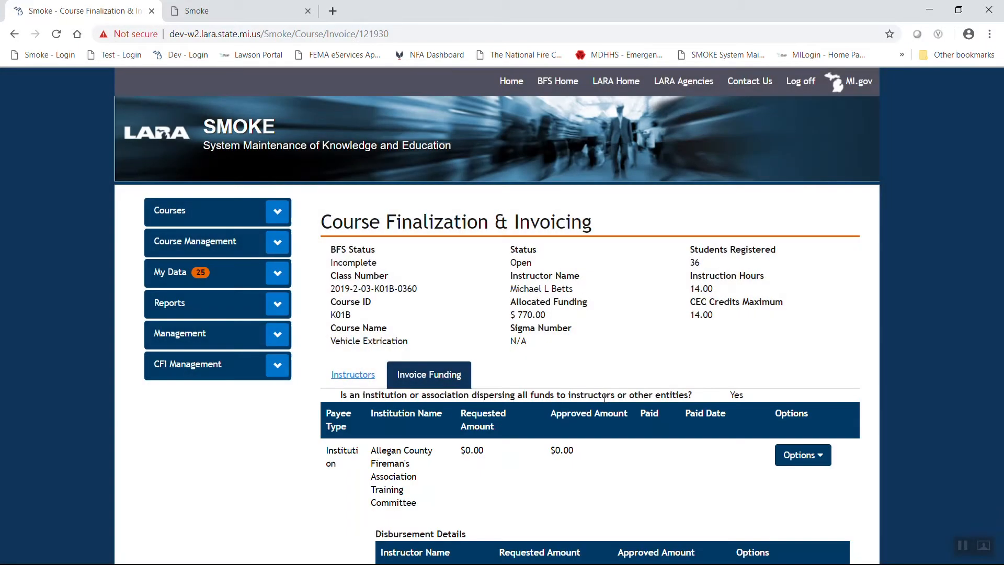
{"action": "scroll", "coordinate": [603, 403], "scroll_direction": "down", "scroll_amount": 3}
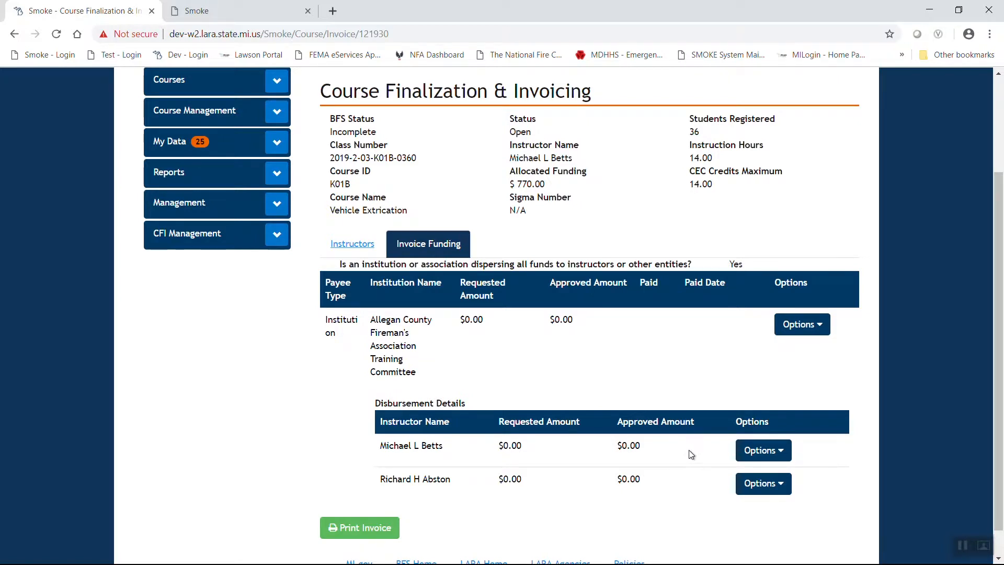
{"action": "left_click", "coordinate": [768, 452]}
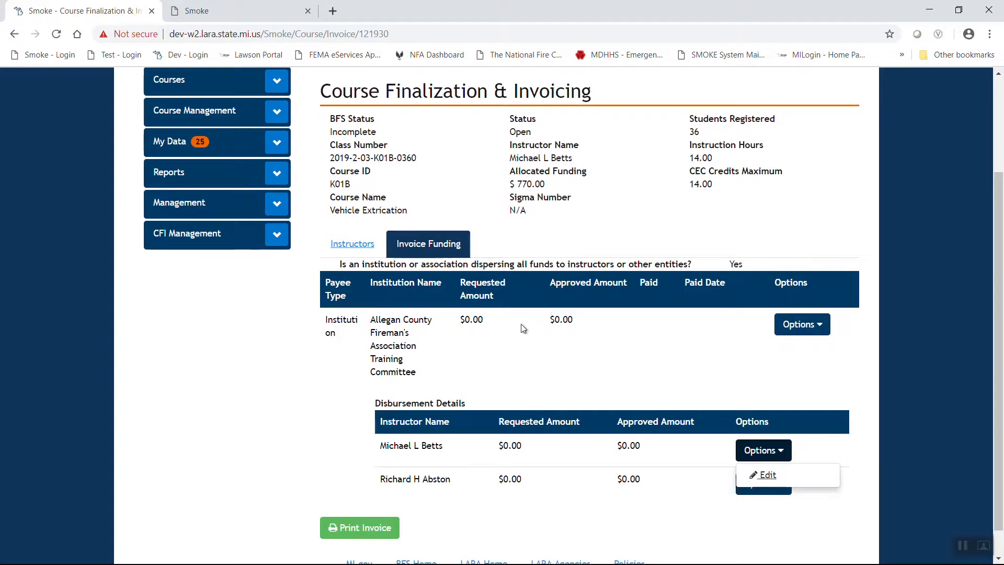
{"action": "left_click_drag", "start_coordinate": [510, 188], "coordinate": [556, 188]}
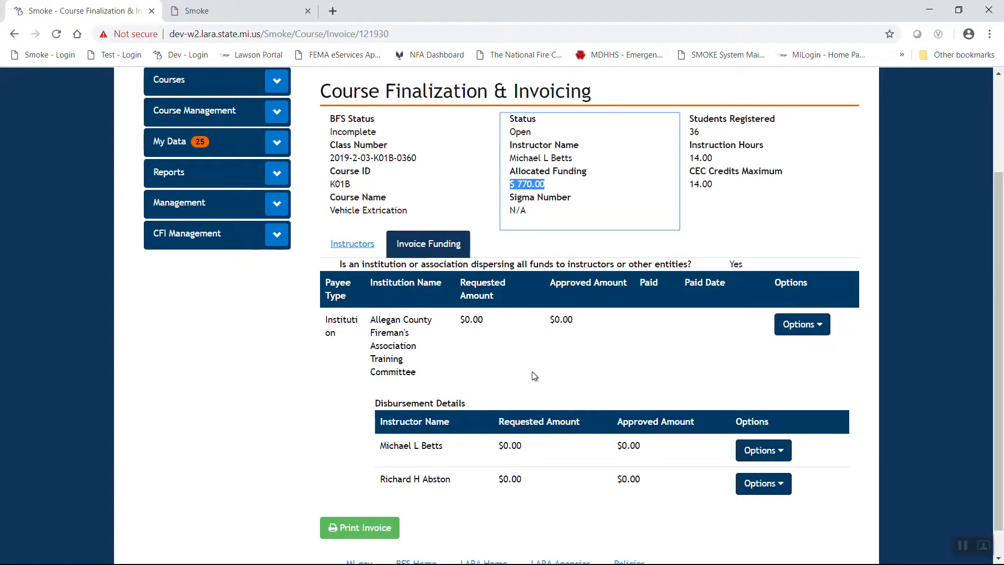
{"action": "left_click", "coordinate": [615, 355]}
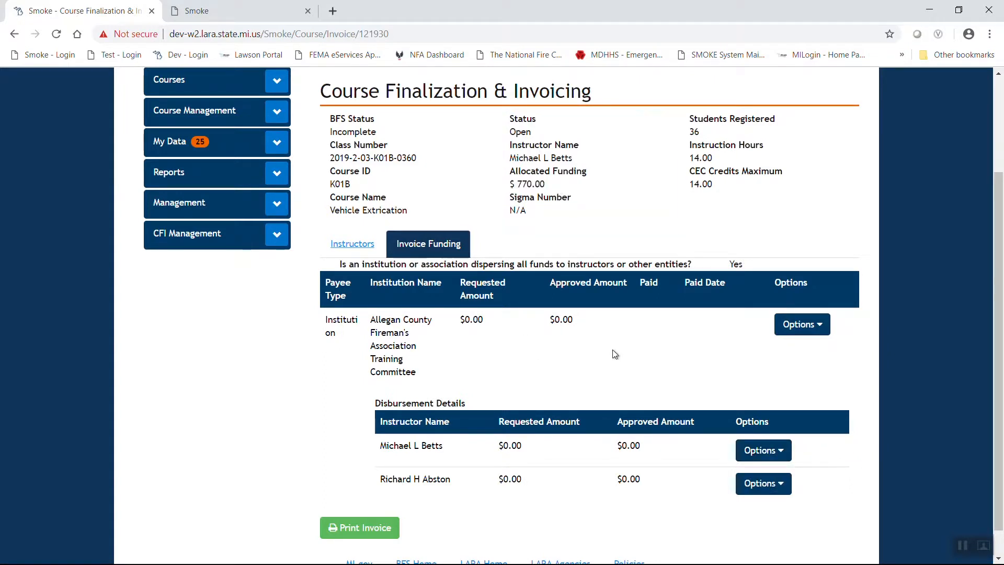
{"action": "left_click", "coordinate": [820, 325]}
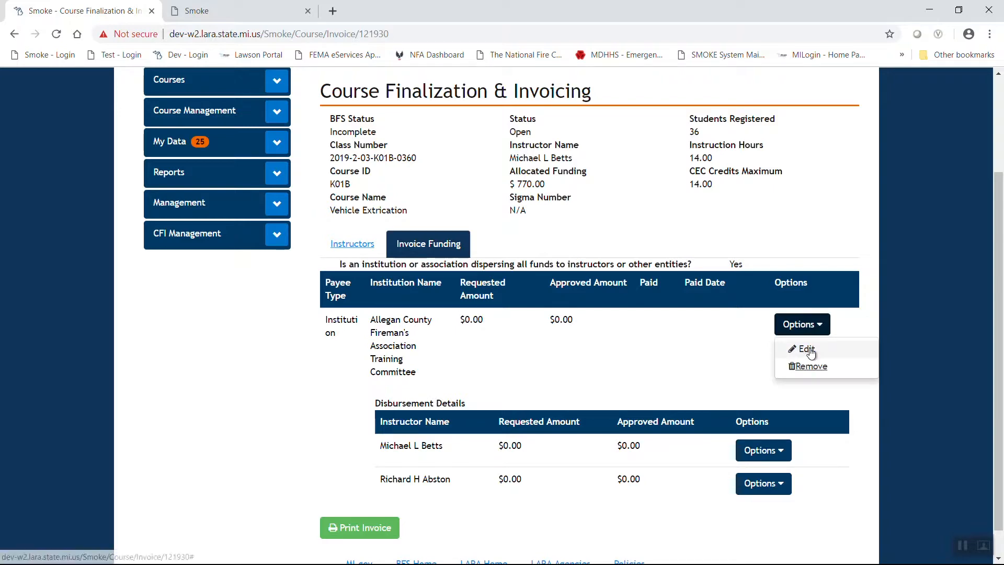
Enter 770.00 as the Allegan payee's Other amount
{"action": "left_click", "coordinate": [811, 352]}
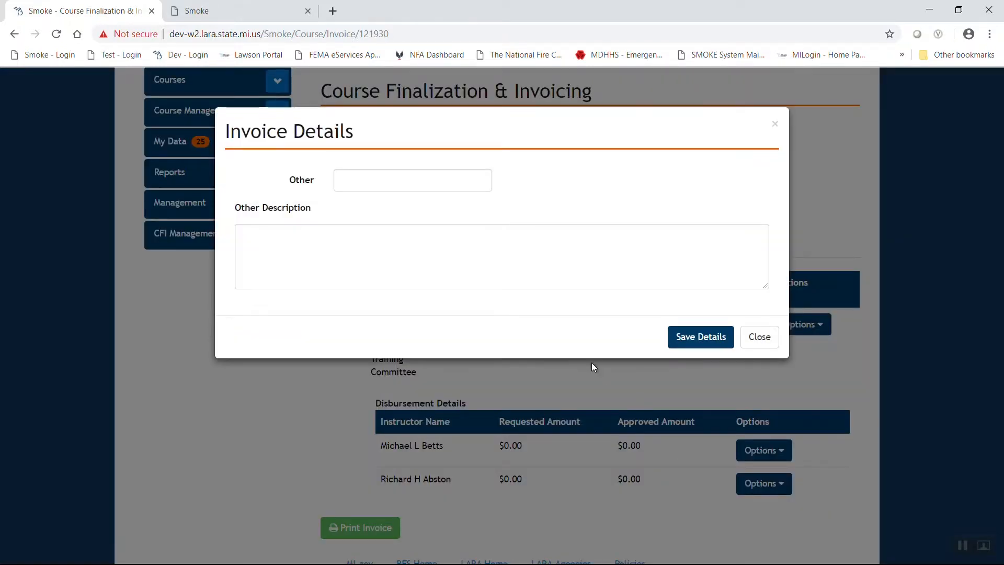
{"action": "left_click", "coordinate": [411, 184]}
{"action": "type", "text": "770.00"}
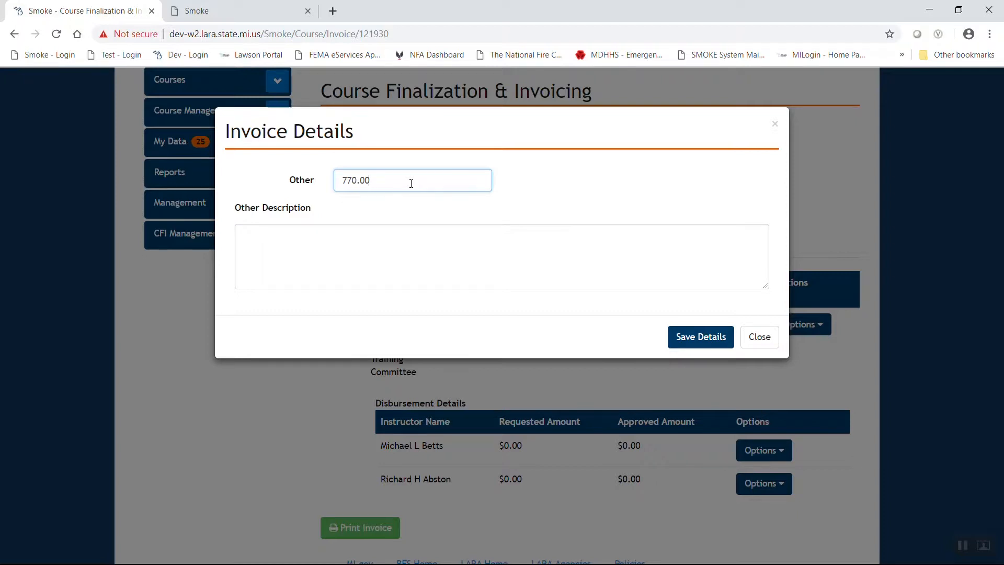
Describe it as 'Allegan County to pay all instructor and course costs.', fix spelling, and save
{"action": "left_click", "coordinate": [294, 247]}
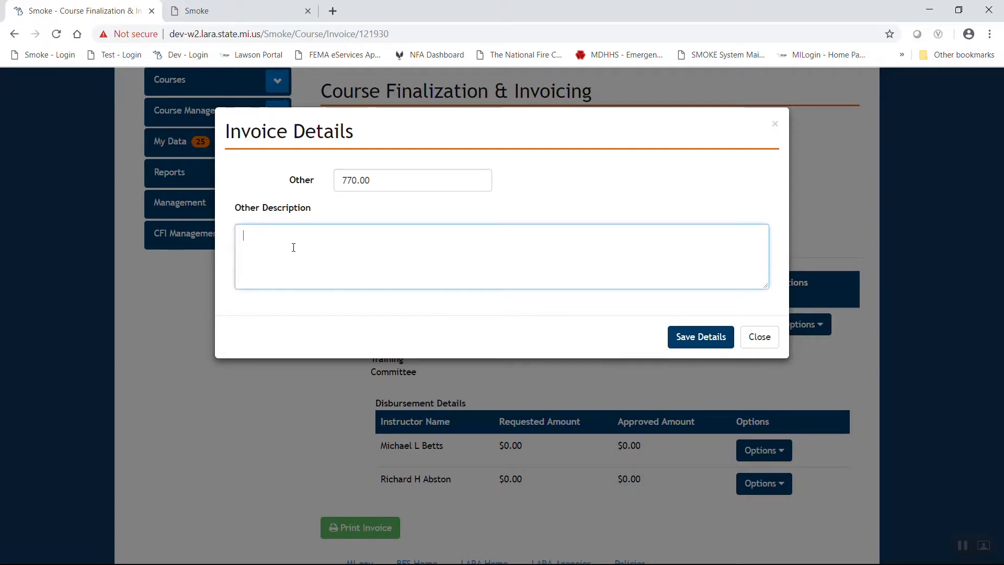
{"action": "type", "text": "Allego"}
{"action": "type", "text": "n COunty"}
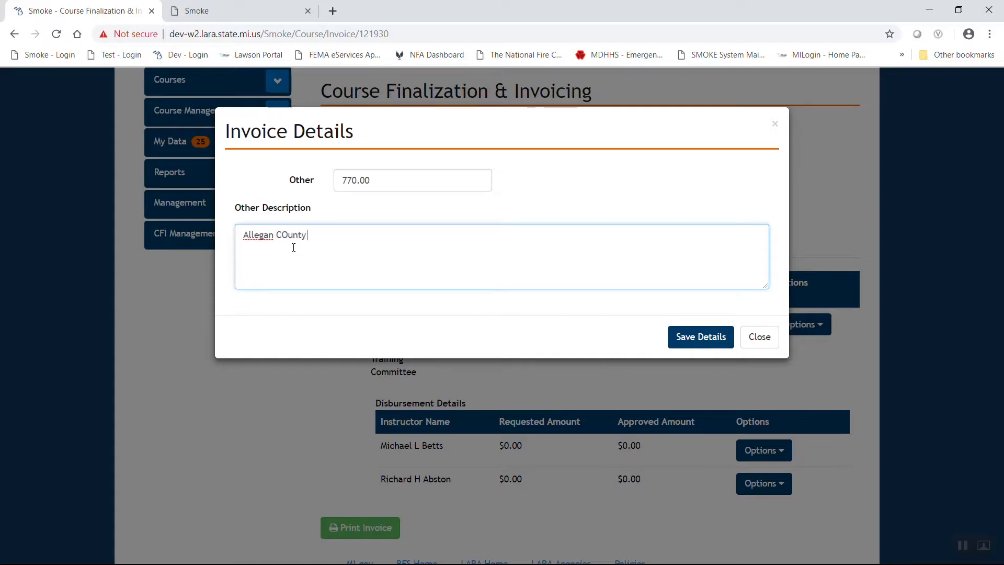
{"action": "key", "text": "BackSpace"}
{"action": "key", "text": "BackSpace"}
{"action": "key", "text": "BackSpace"}
{"action": "key", "text": "BackSpace"}
{"action": "key", "text": "BackSpace"}
{"action": "type", "text": "jou"}
{"action": "key", "text": "BackSpace"}
{"action": "key", "text": "BackSpace"}
{"action": "key", "text": "BackSpace"}
{"action": "type", "text": "ounty to payy all instr"}
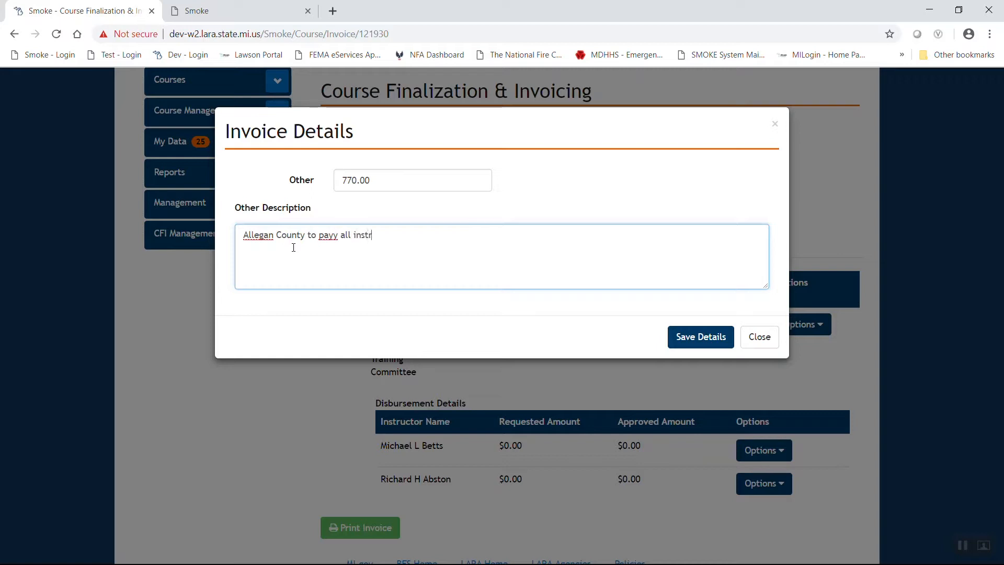
{"action": "type", "text": "cutor and course costs."}
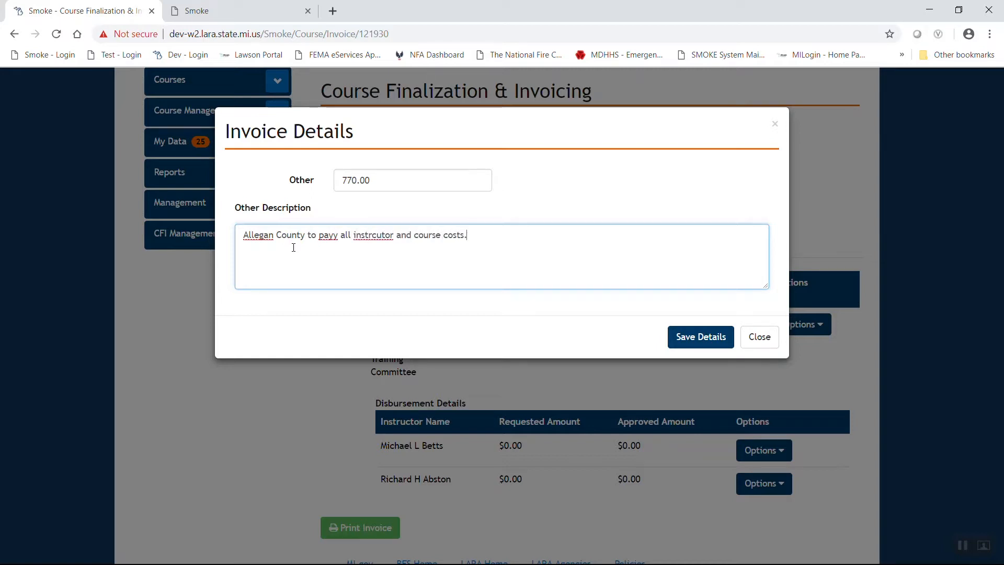
{"action": "right_click", "coordinate": [367, 236]}
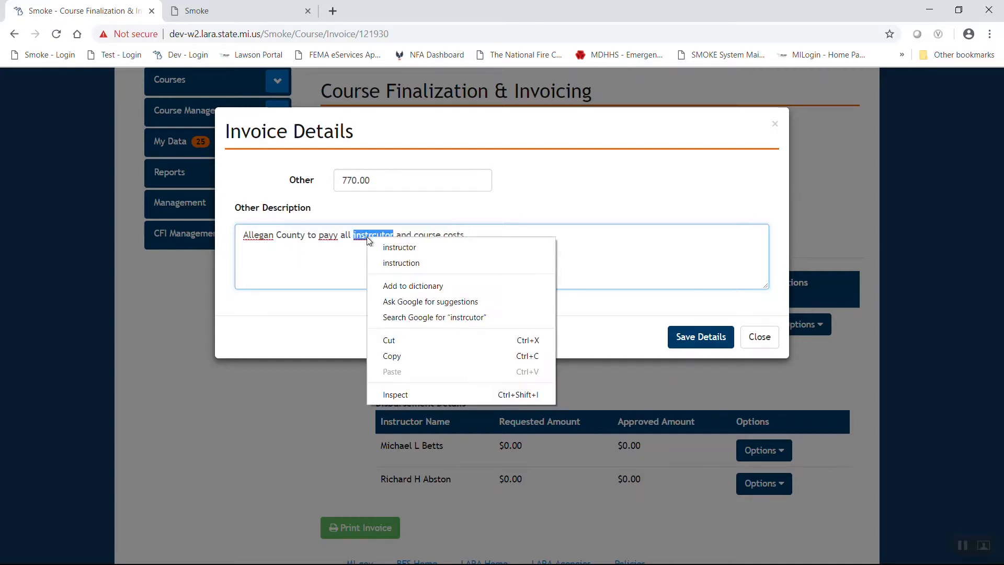
{"action": "left_click", "coordinate": [383, 247]}
{"action": "right_click", "coordinate": [334, 235]}
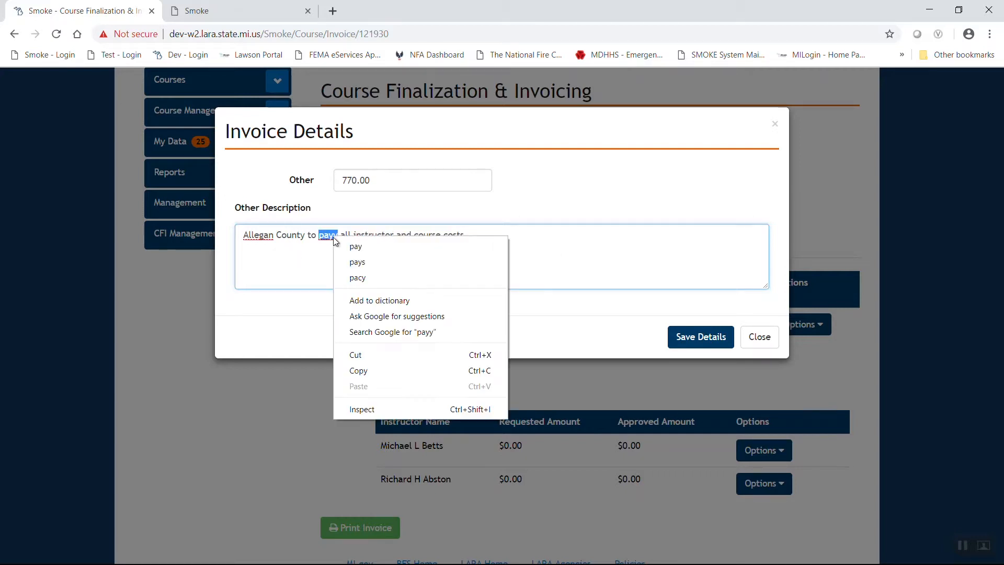
{"action": "left_click", "coordinate": [352, 248]}
{"action": "left_click", "coordinate": [674, 335]}
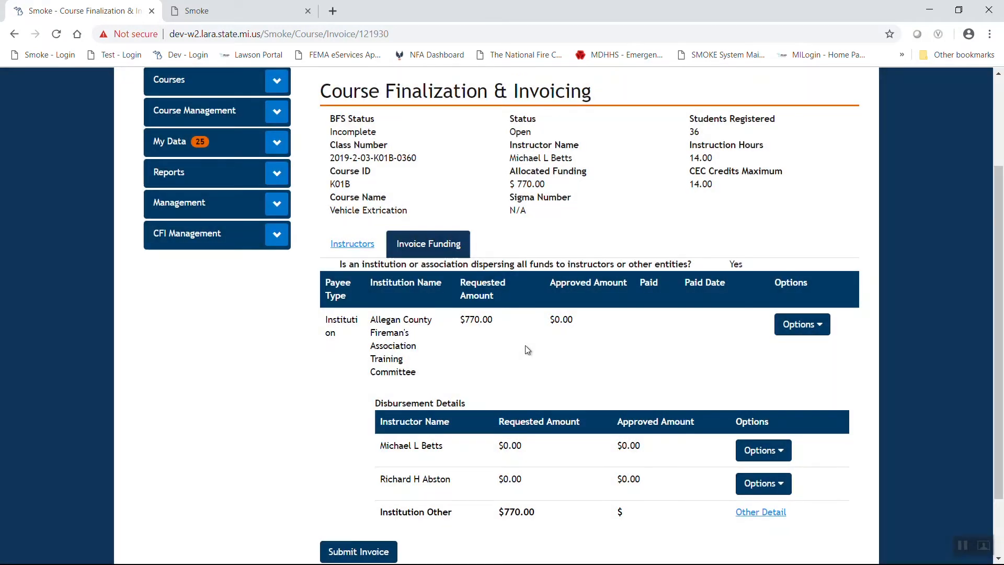
Check the saved amount description under Other Detail, then submit invoice 2019-2-03-K01B-0360
{"action": "scroll", "coordinate": [538, 359], "scroll_direction": "down", "scroll_amount": 1}
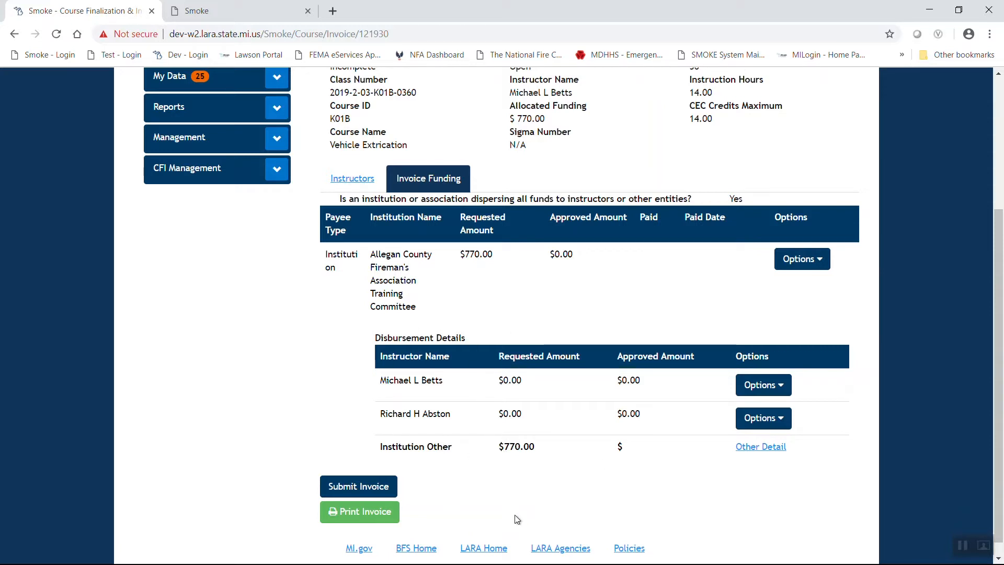
{"action": "left_click", "coordinate": [762, 448]}
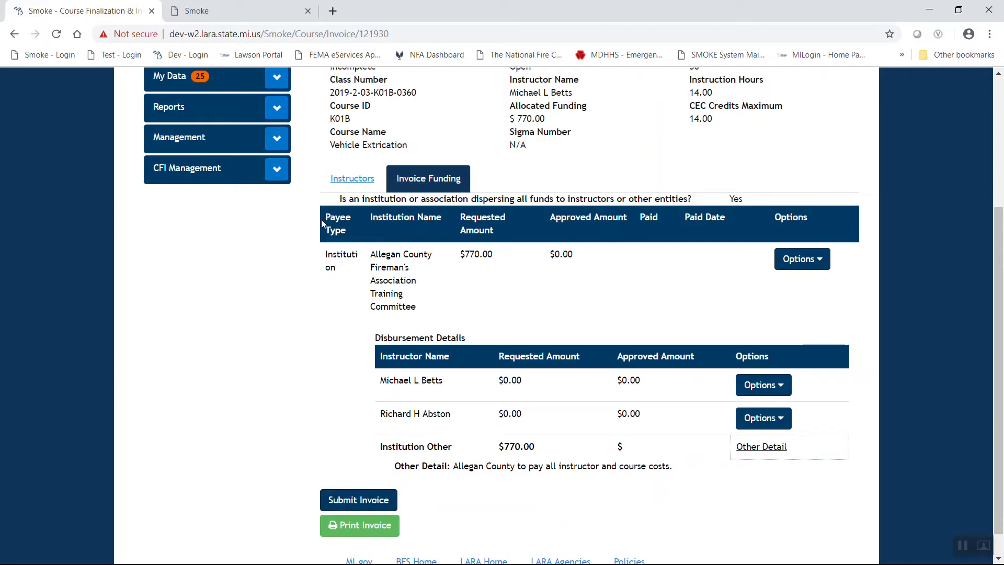
{"action": "left_click", "coordinate": [357, 501]}
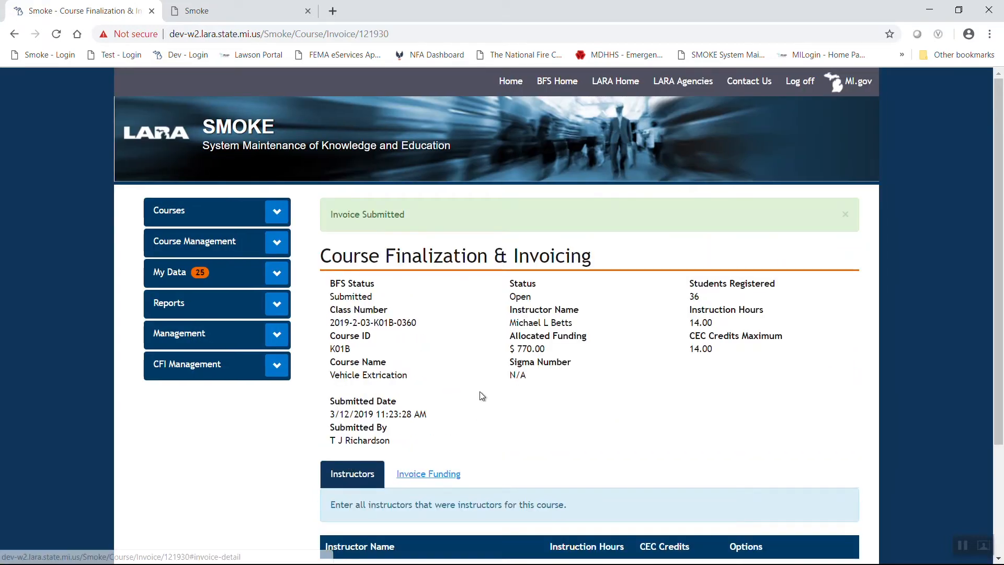
{"action": "left_click_drag", "start_coordinate": [335, 401], "coordinate": [391, 440]}
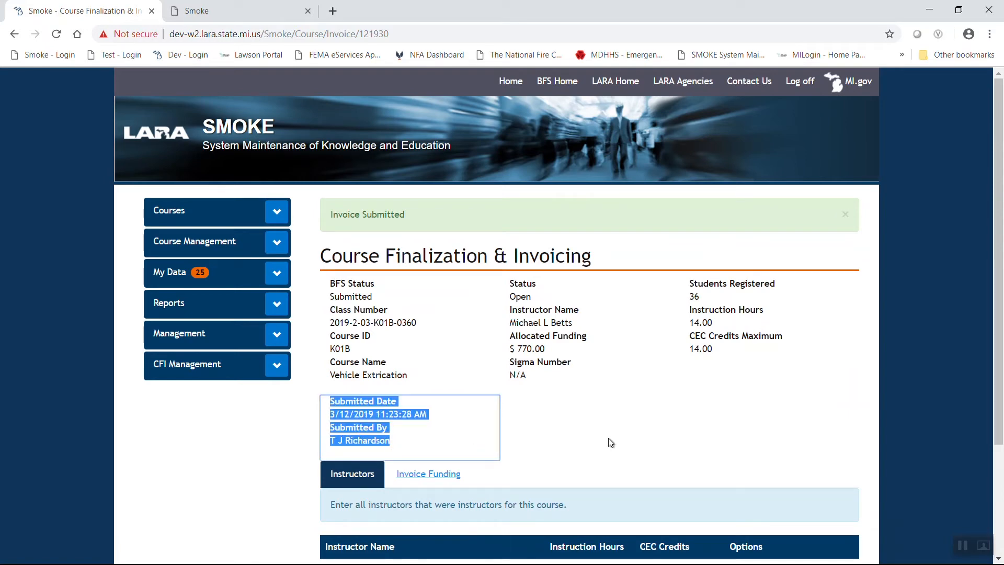